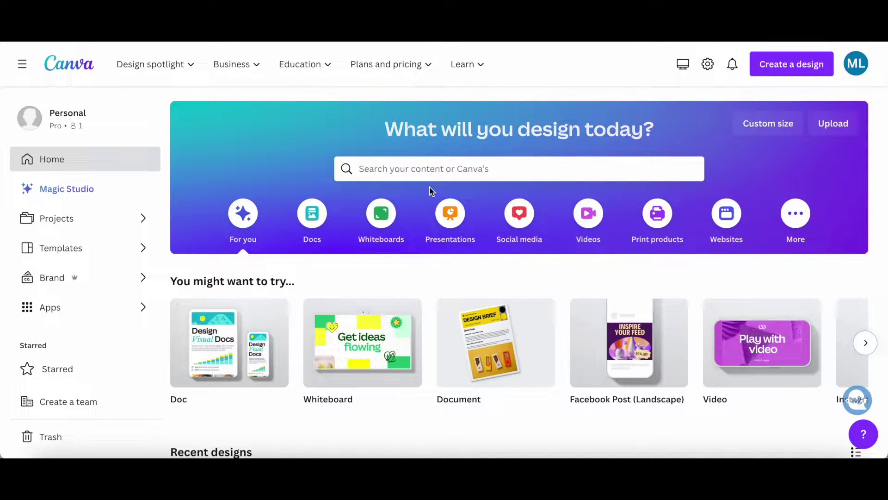
# Scroll the home page down to the Recent designs grid showing Try Magic Edit first
pyautogui.scroll(-2, 430, 190)
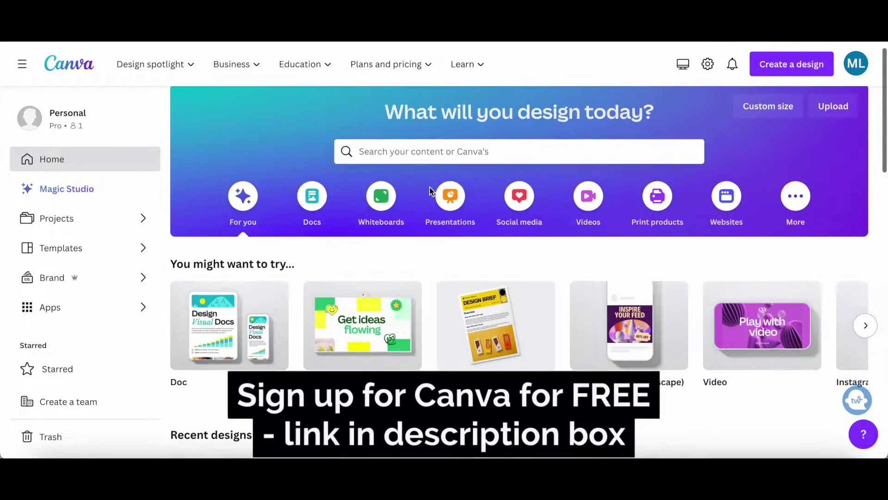
pyautogui.scroll(-3, 429, 191)
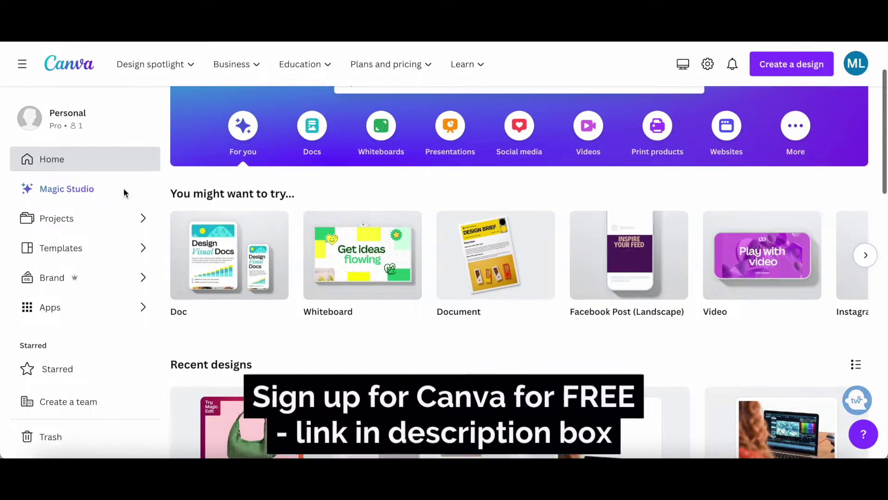
pyautogui.scroll(-1, 221, 194)
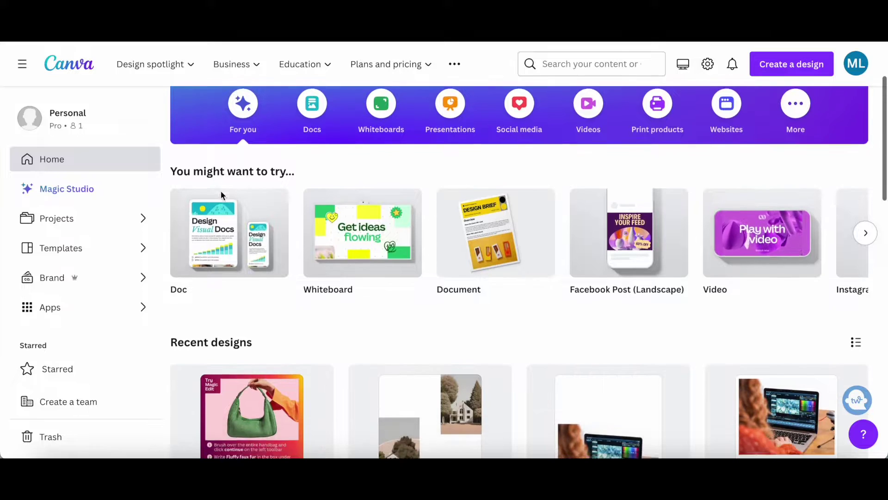
pyautogui.scroll(-3, 220, 192)
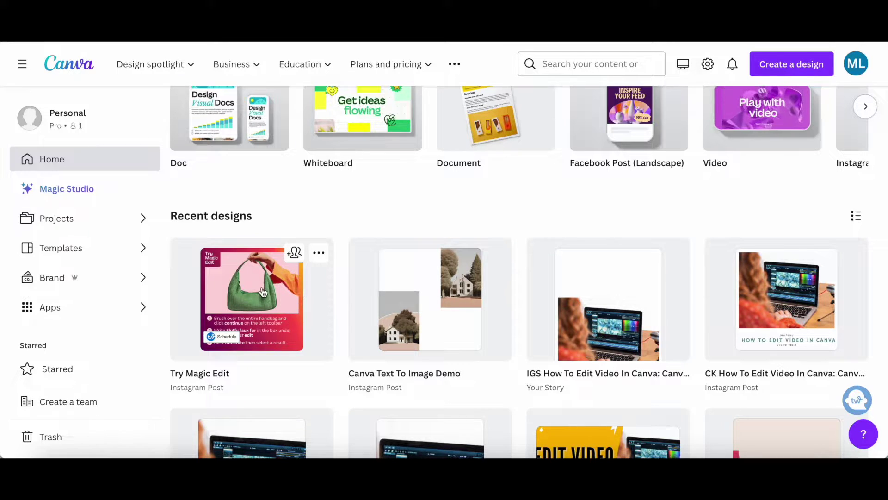
# Open the Try Magic Edit download settings and browse the file types, keeping PNG
pyautogui.click(320, 262)
pyautogui.click(419, 391)
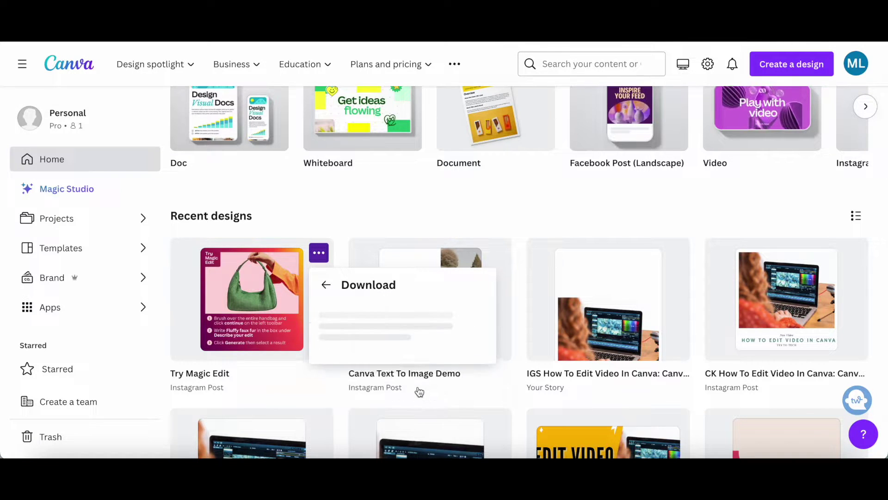
pyautogui.click(410, 343)
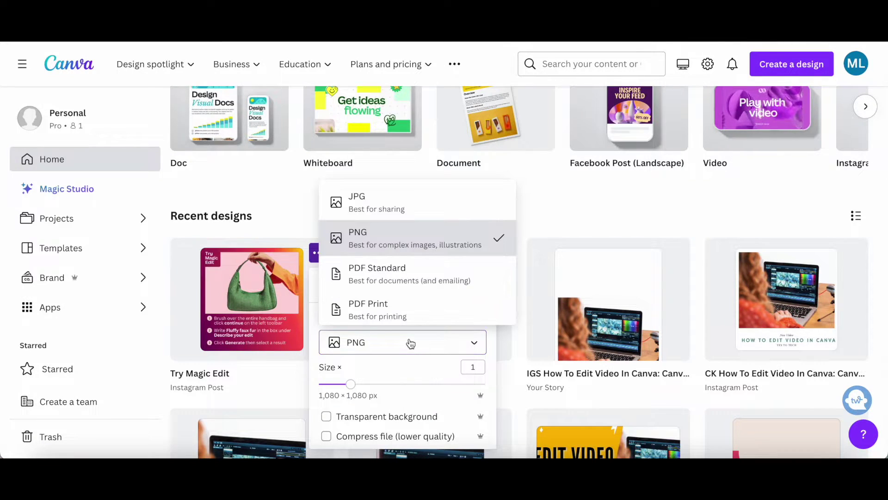
pyautogui.scroll(-3, 453, 246)
pyautogui.scroll(-4, 453, 246)
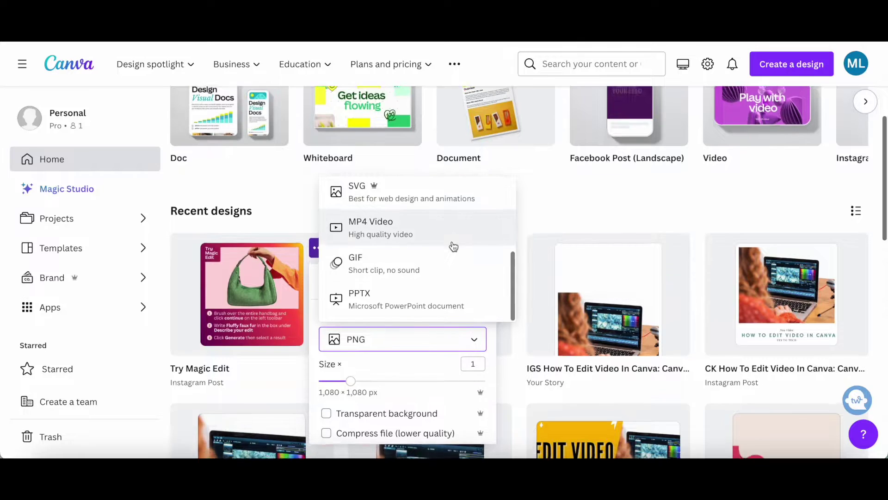
pyautogui.scroll(-2, 452, 245)
pyautogui.click(414, 336)
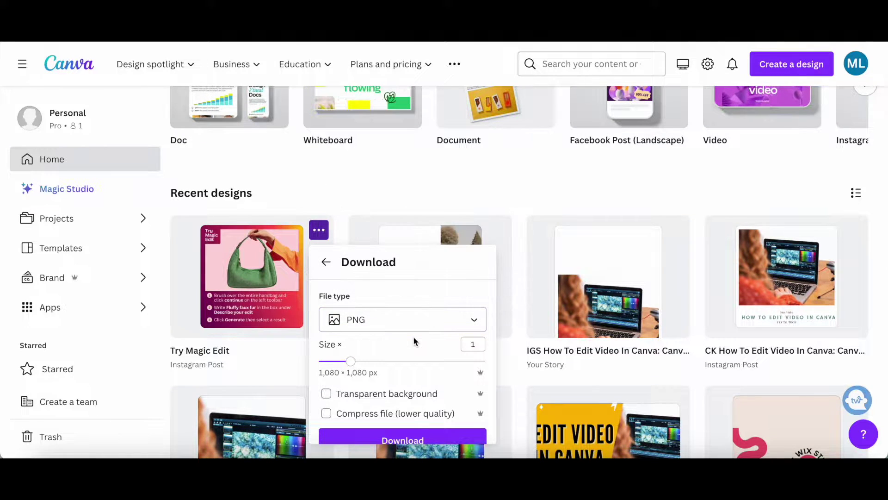
# Toggle transparent background and compression, then download it as a 1,080 × 1,080 px PNG
pyautogui.scroll(-1, 379, 355)
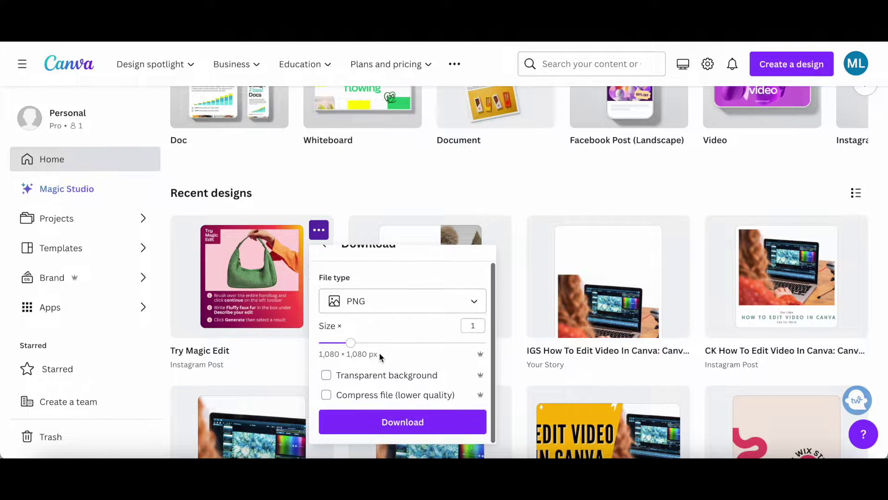
pyautogui.click(378, 382)
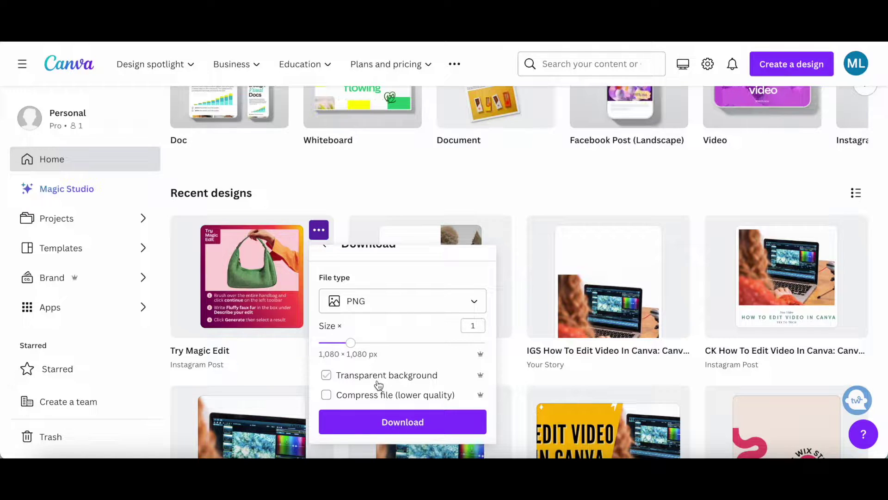
pyautogui.click(386, 397)
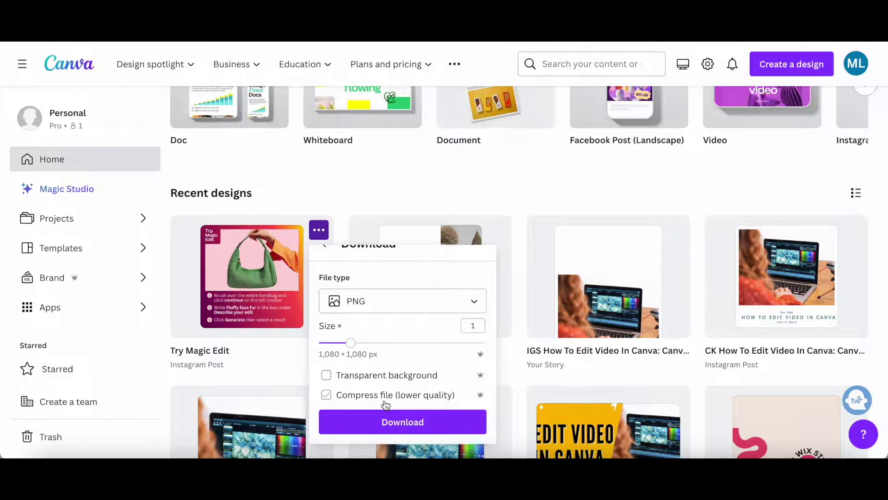
pyautogui.click(408, 402)
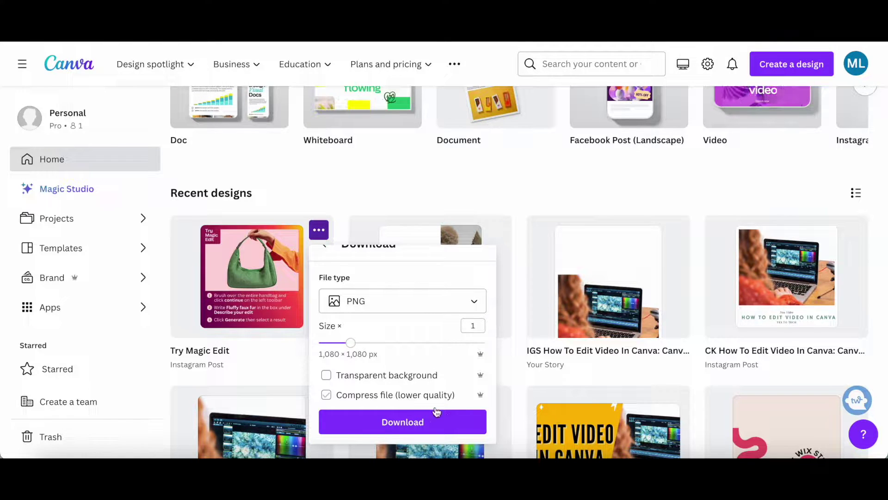
pyautogui.click(460, 428)
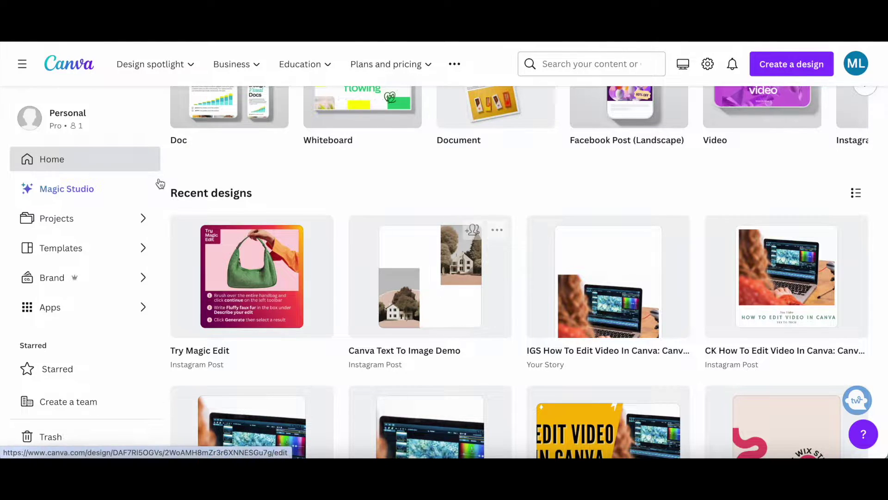
# Show only designs on the Projects page and scroll to the Wix Studio tutorial designs
pyautogui.click(102, 225)
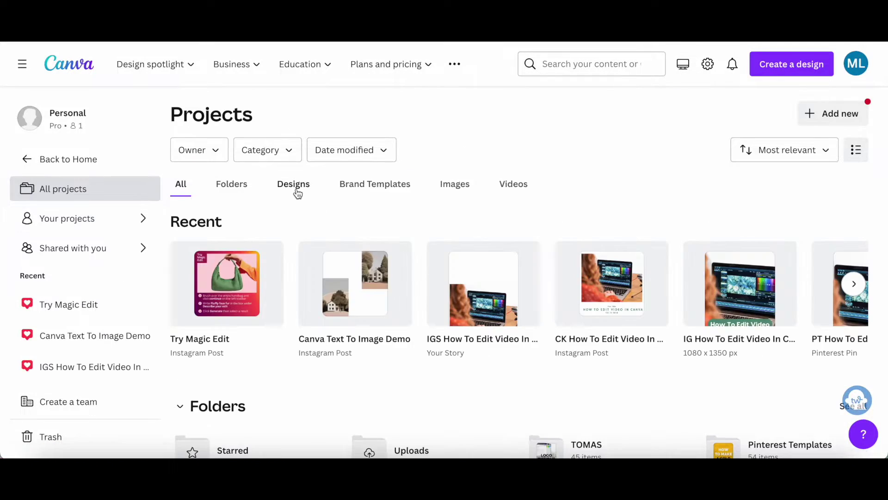
pyautogui.click(296, 193)
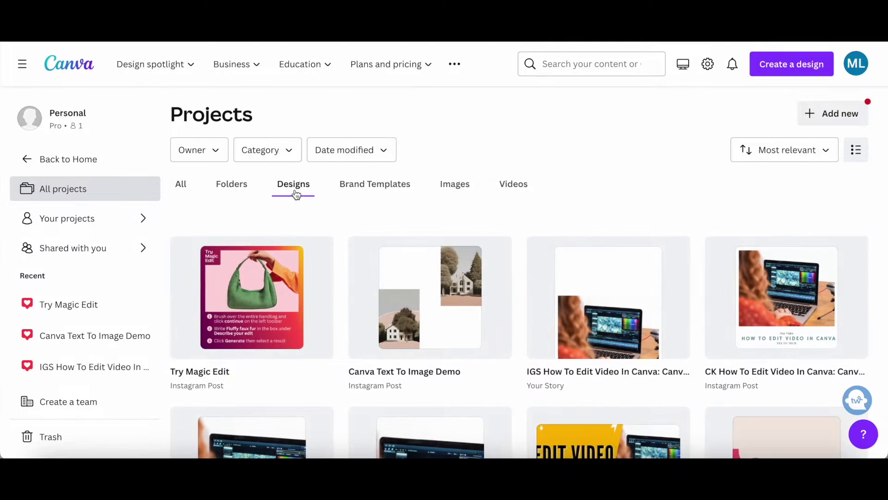
pyautogui.scroll(-3, 296, 194)
pyautogui.scroll(-3, 295, 194)
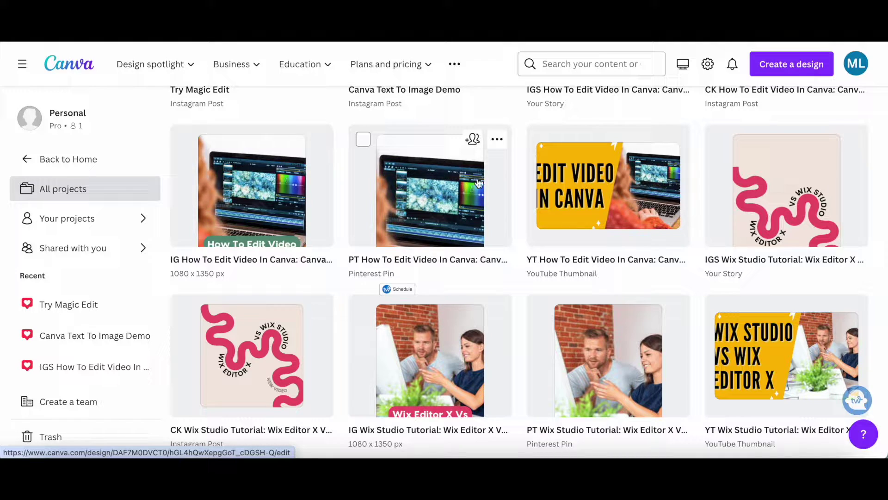
pyautogui.click(501, 145)
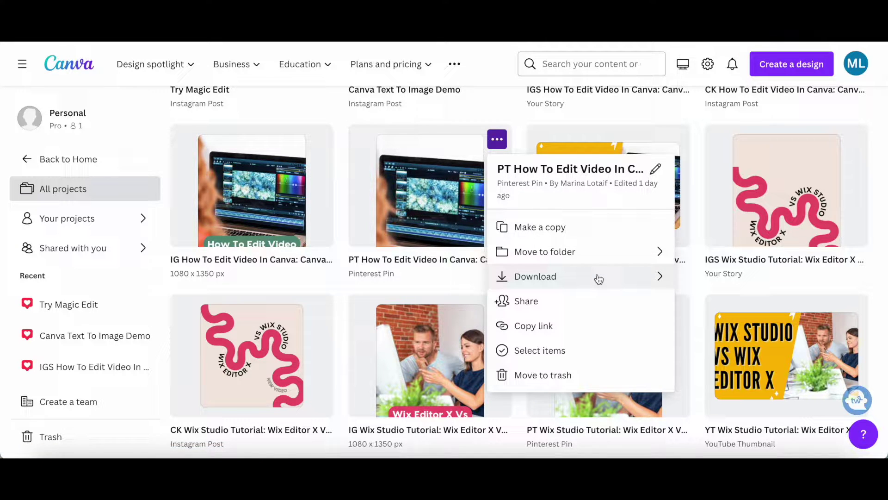
# Download the editing-video Pinterest Pin as a 1,000 × 1,500 px PNG after trying transparency and compression
pyautogui.click(599, 278)
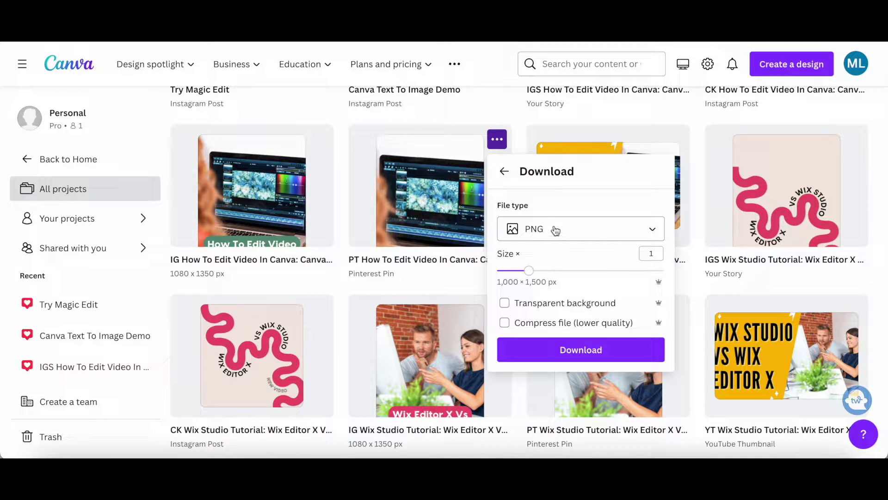
pyautogui.scroll(-1, 561, 229)
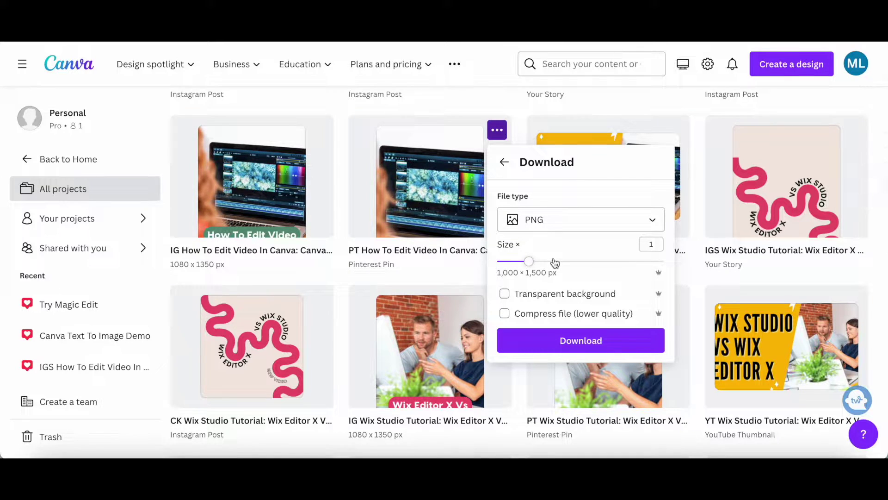
pyautogui.click(591, 294)
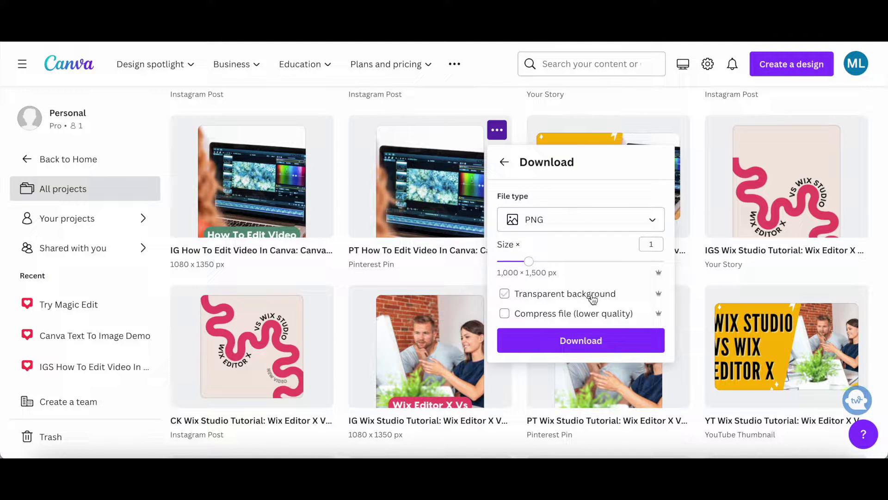
pyautogui.click(568, 316)
pyautogui.click(578, 317)
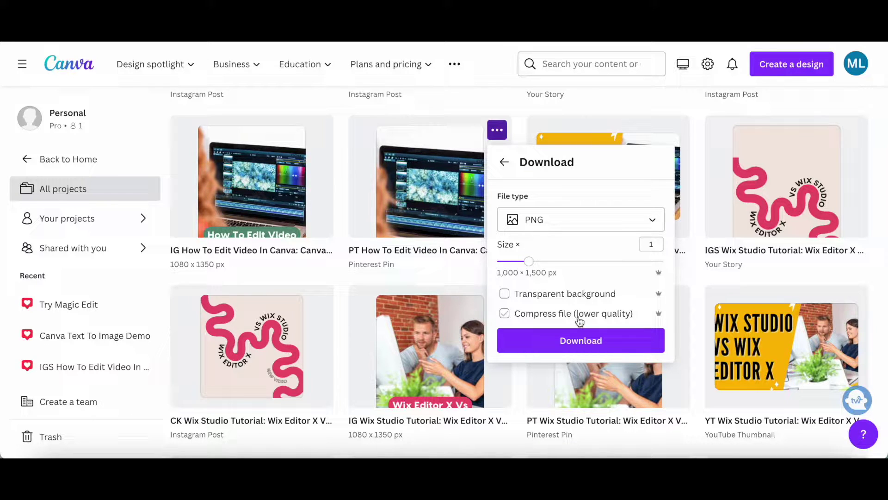
pyautogui.click(628, 346)
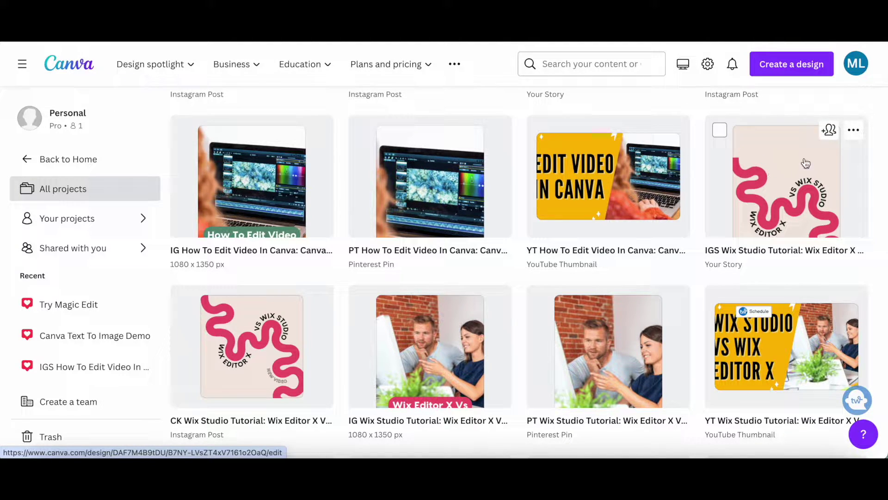
pyautogui.click(789, 189)
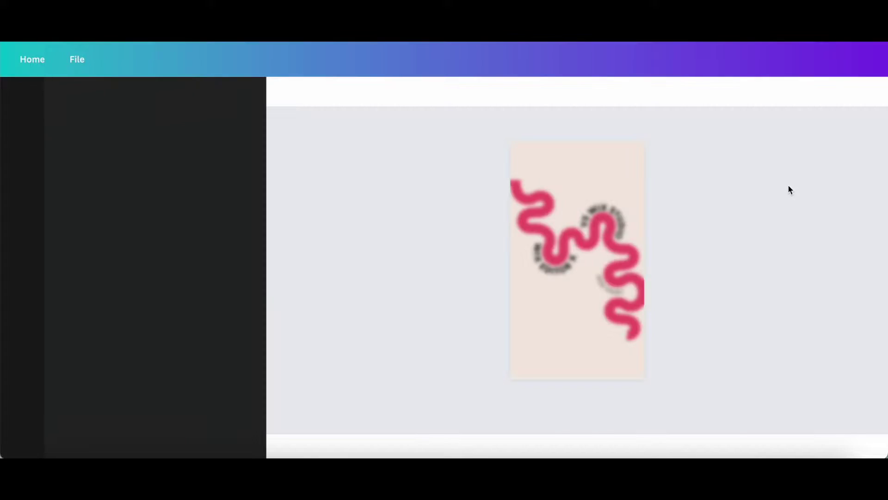
# Open the IGS Wix Studio story's download settings, keeping MP4 Video at 1080p with saved settings off
pyautogui.click(849, 70)
pyautogui.click(717, 370)
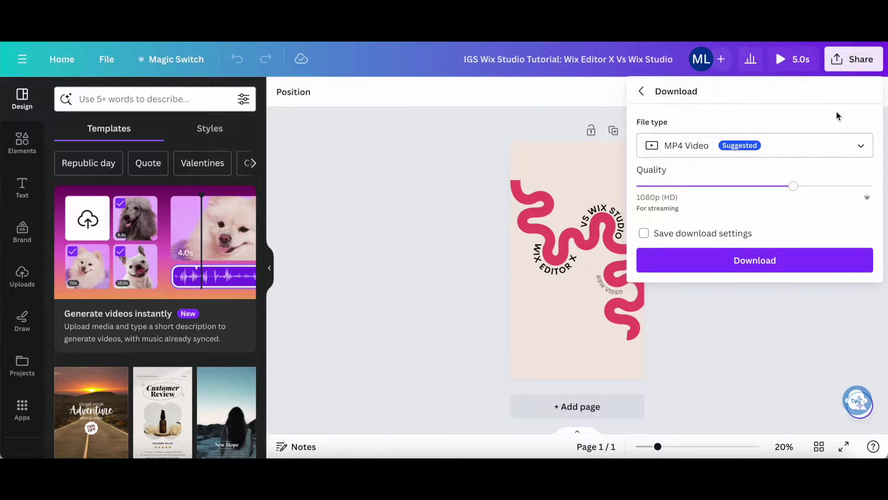
pyautogui.click(758, 142)
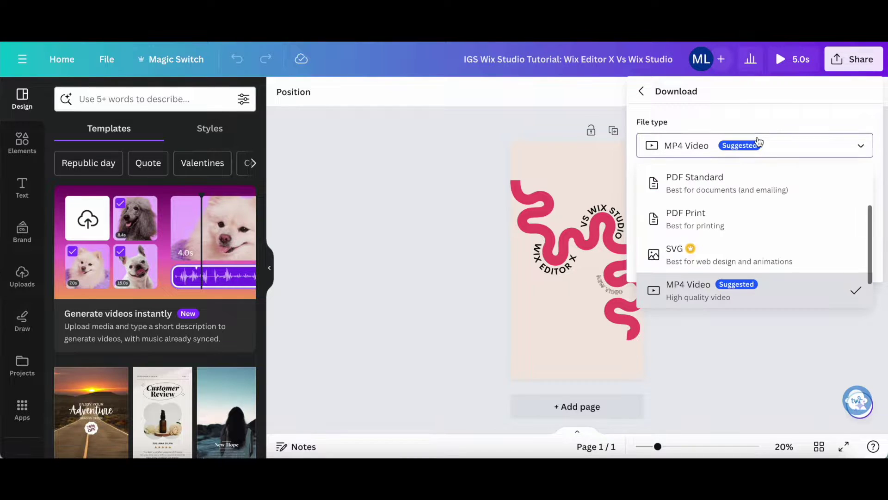
pyautogui.scroll(3, 761, 215)
pyautogui.scroll(-4, 761, 206)
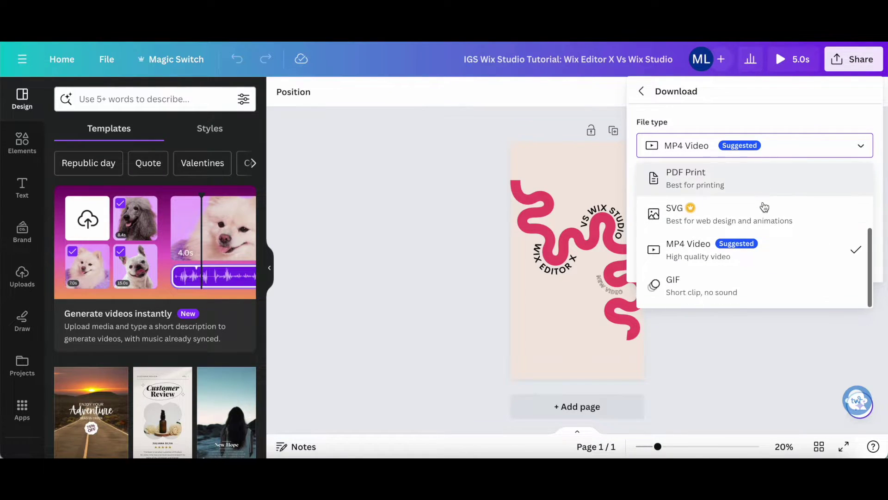
pyautogui.click(763, 114)
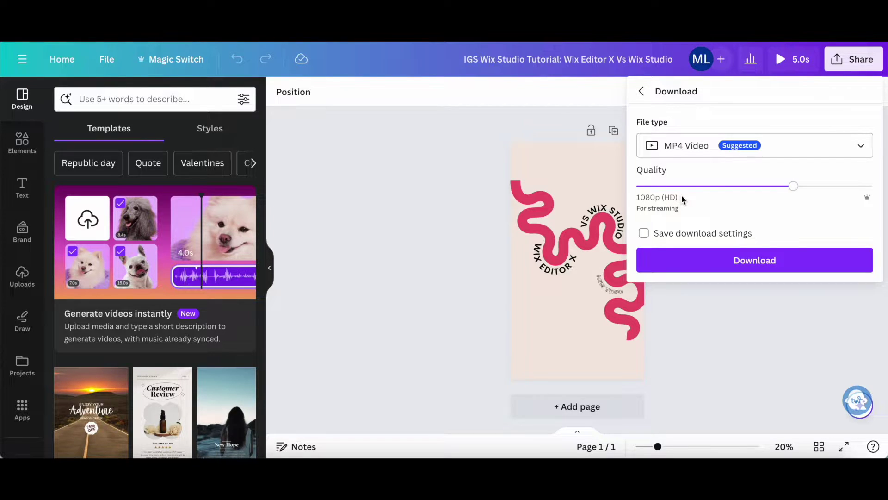
pyautogui.click(664, 239)
pyautogui.click(685, 241)
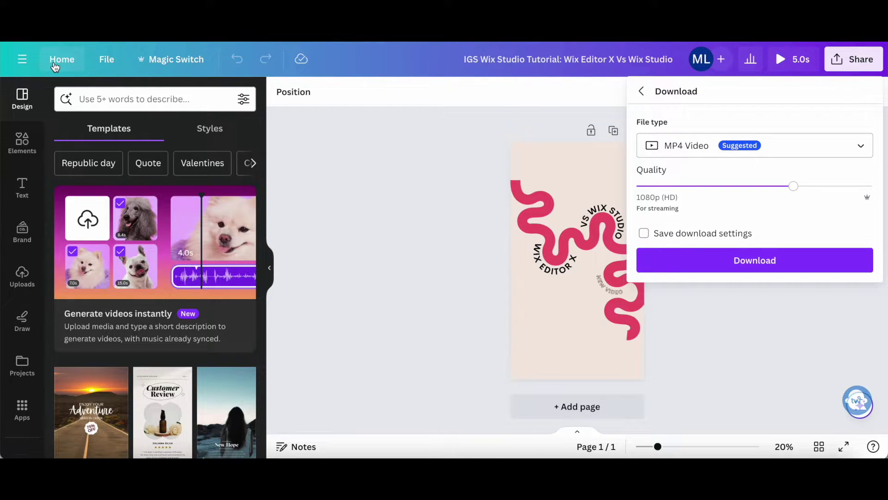
# Return from the editor to the Canva home page and open its design search
pyautogui.click(54, 67)
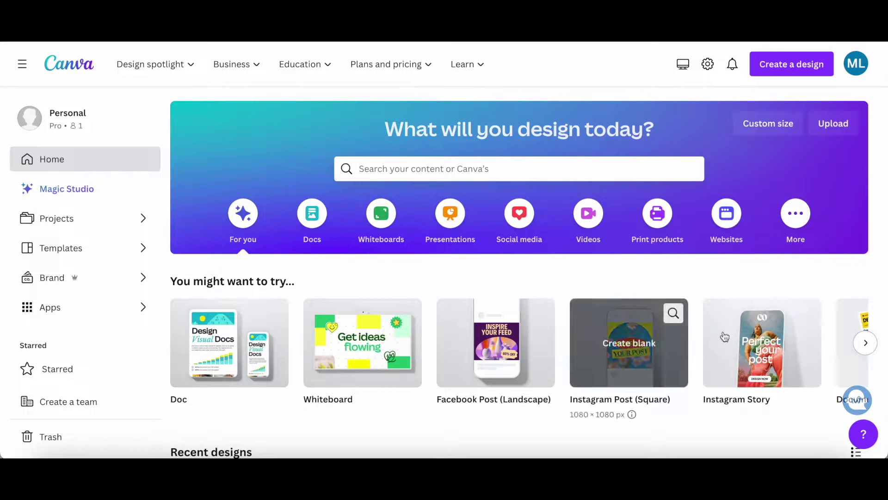
pyautogui.click(494, 172)
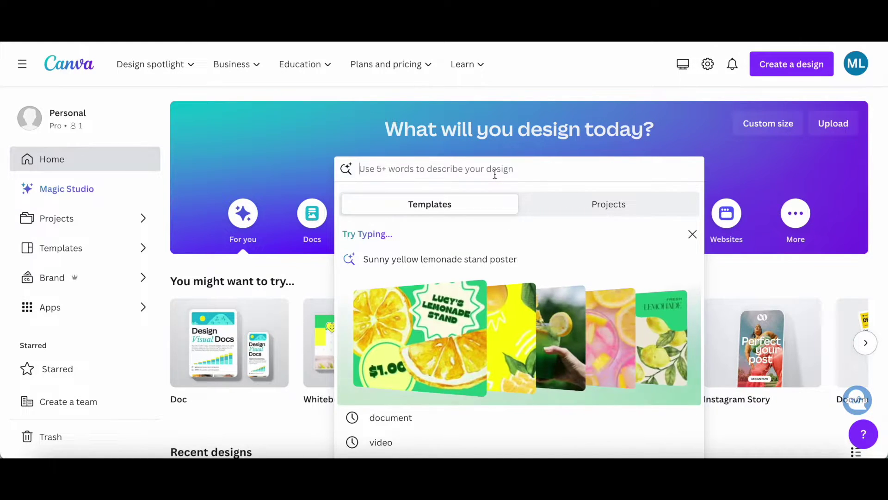
# Search projects for 'canva download' and open the YT CANVA TUTORIAL design
pyautogui.write('canva download')
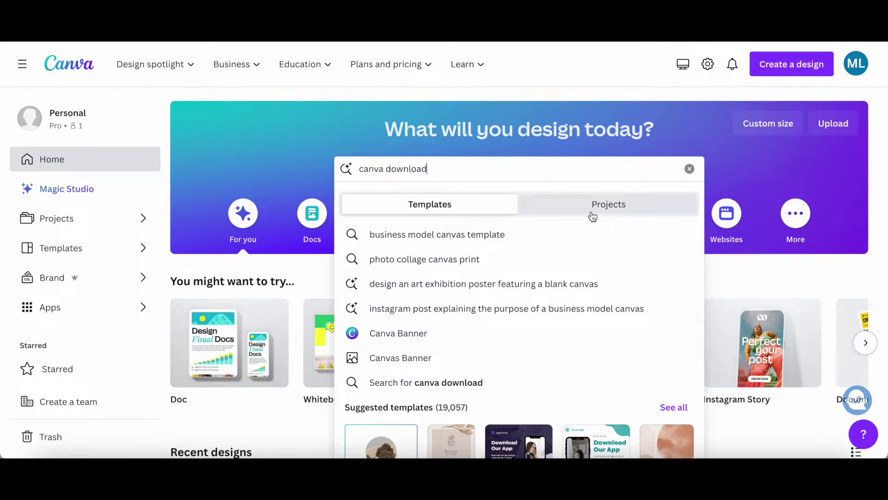
pyautogui.click(592, 214)
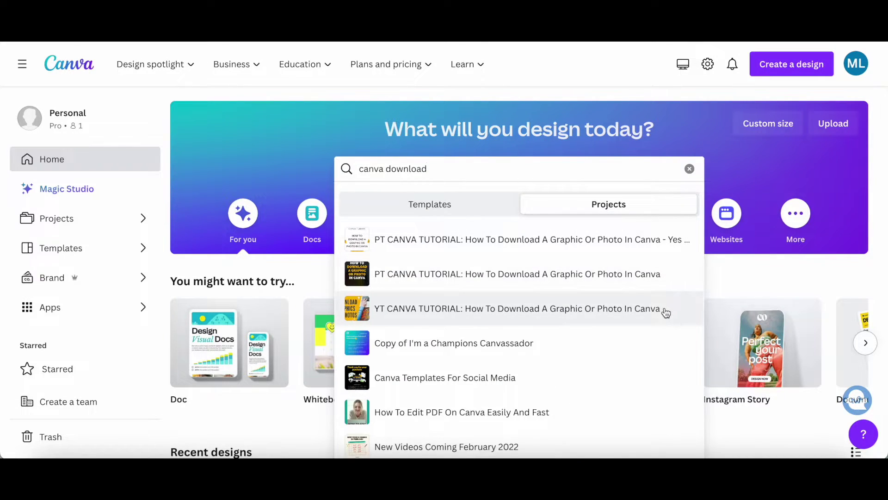
pyautogui.click(584, 319)
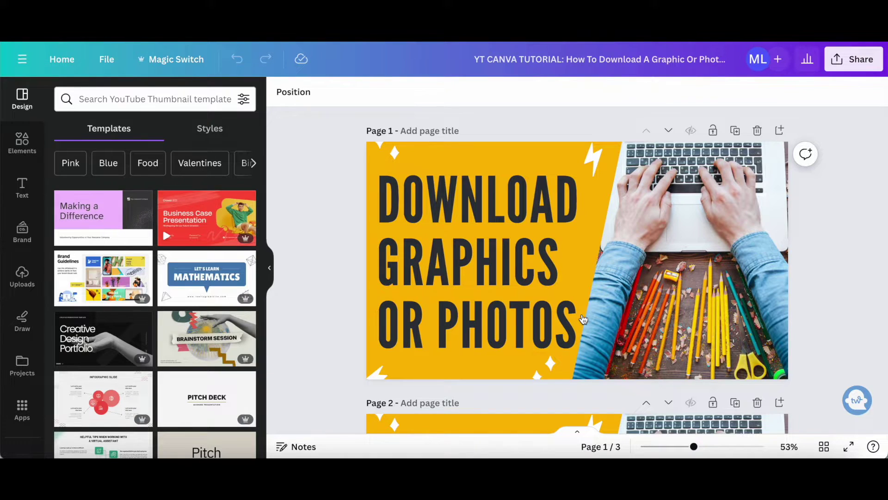
# Set the YouTube thumbnail's download file type to JPG at quality 80 for all 3 pages
pyautogui.click(846, 70)
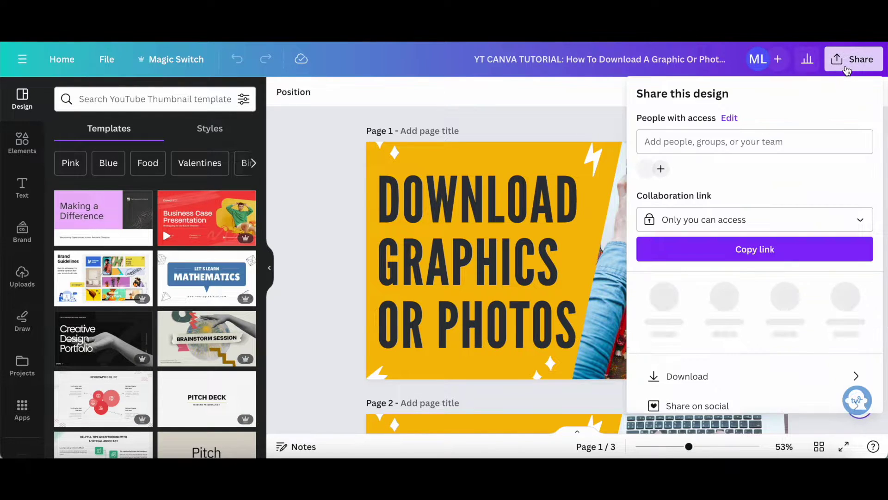
pyautogui.click(785, 361)
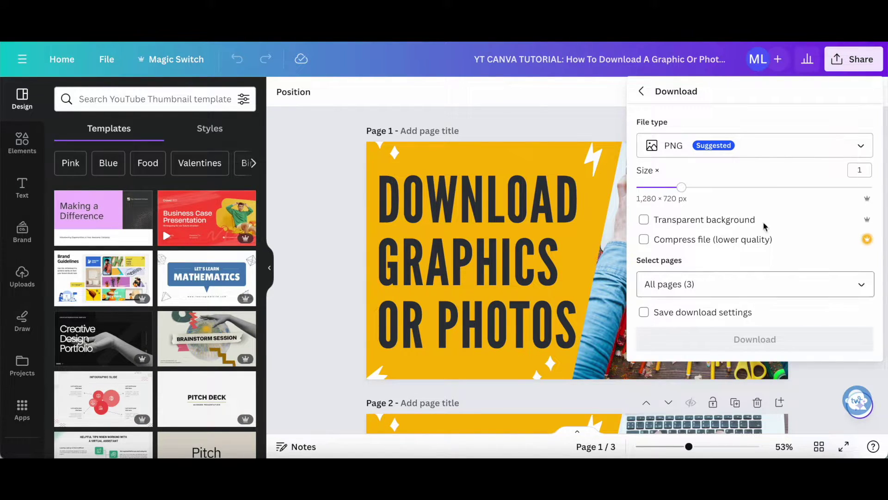
pyautogui.click(765, 146)
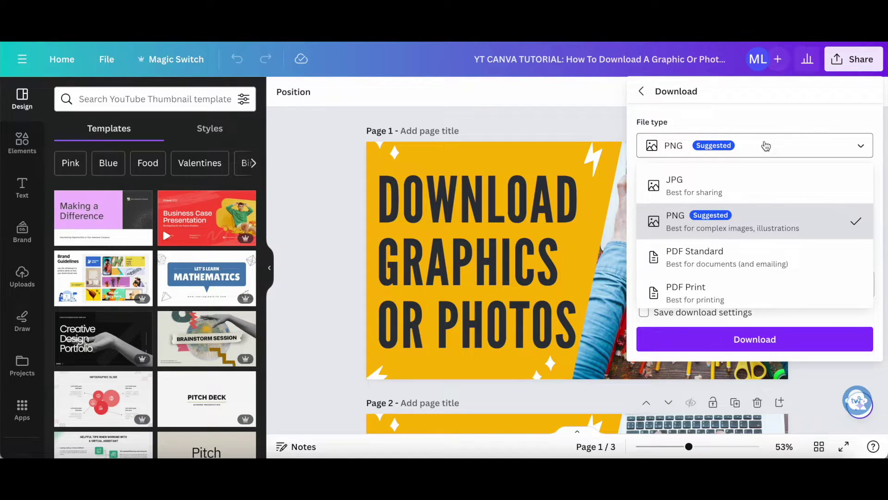
pyautogui.click(736, 221)
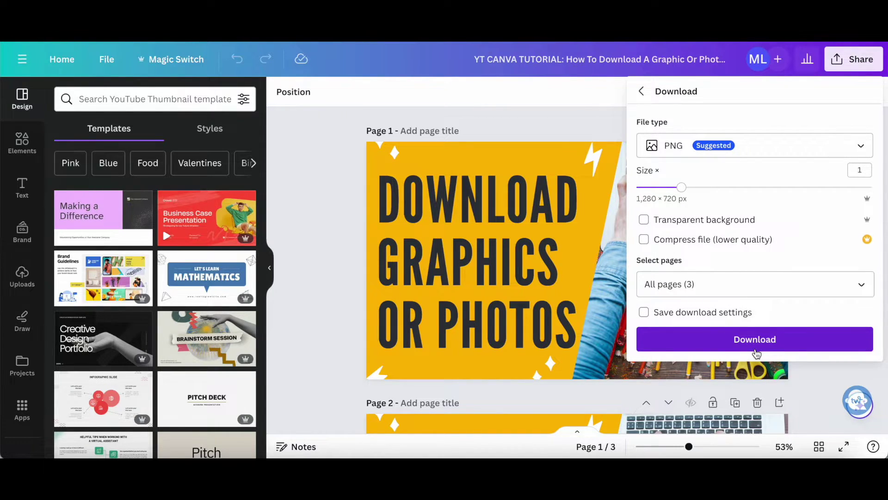
pyautogui.click(746, 151)
pyautogui.click(800, 215)
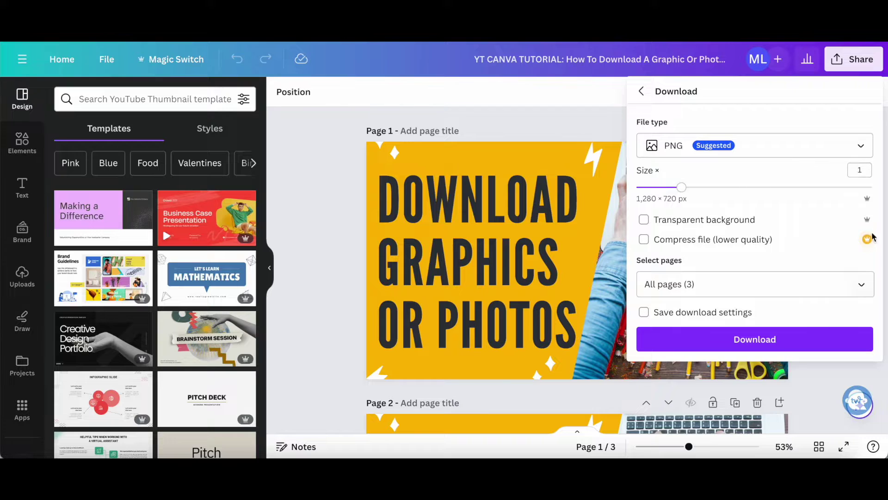
pyautogui.click(713, 159)
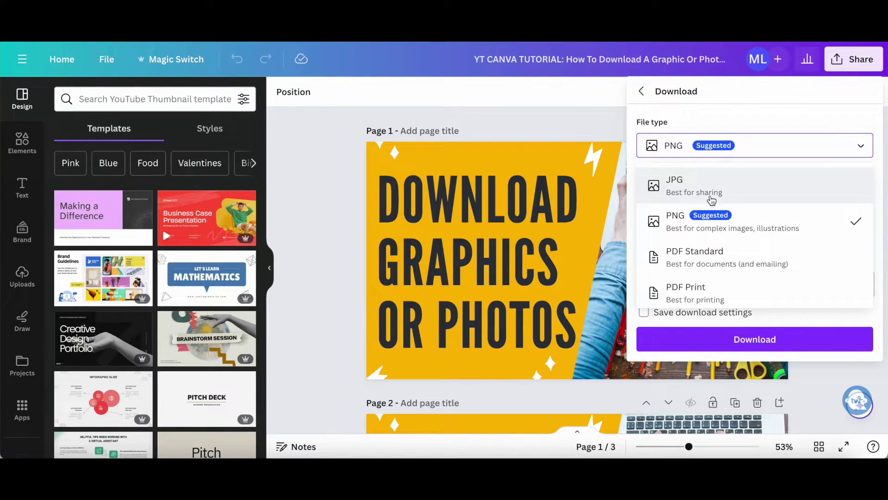
pyautogui.click(693, 203)
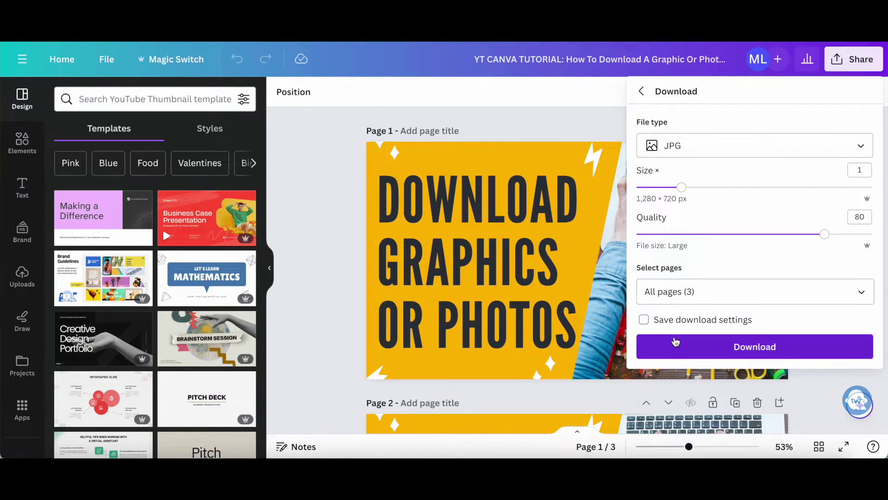
# Toggle Save download settings and switch the file type back to PNG at 1,280 × 720 px
pyautogui.click(688, 329)
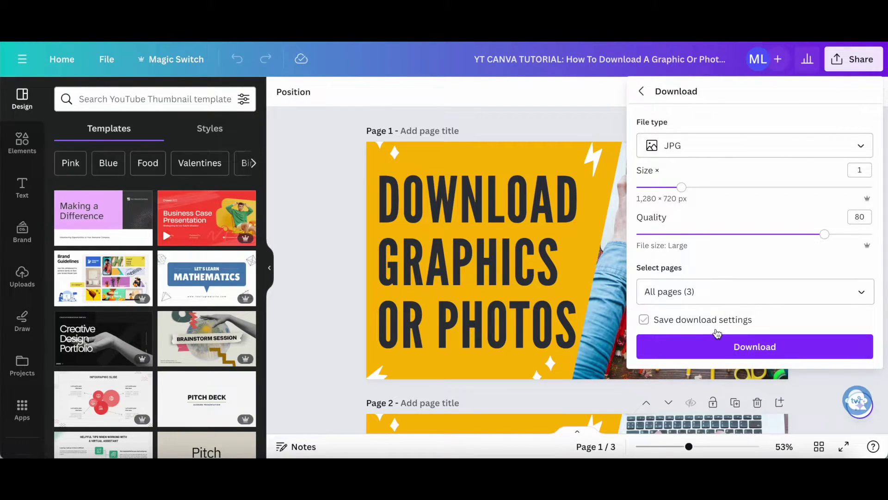
pyautogui.click(735, 157)
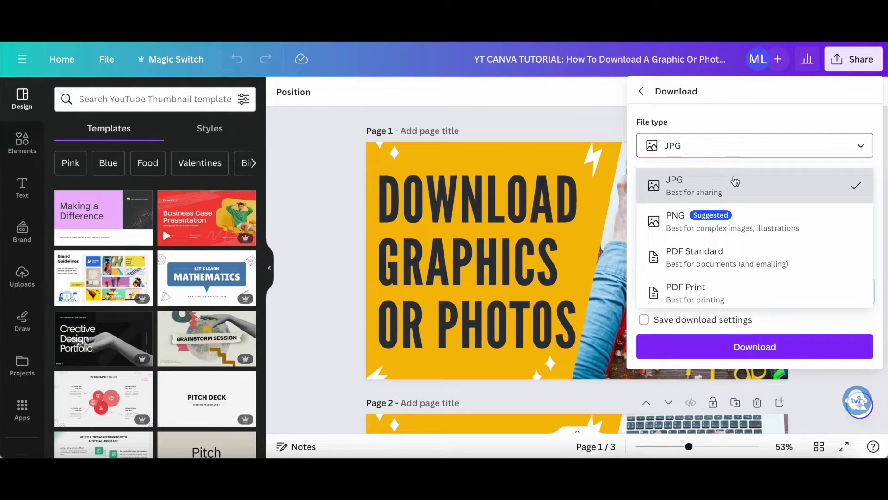
pyautogui.click(730, 240)
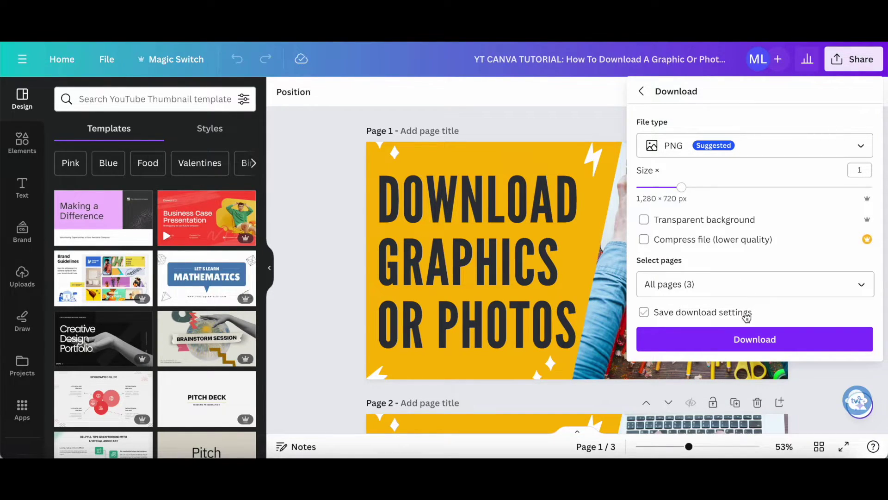
# Change the file type to PDF Standard, then to PDF Print in RGB for all 3 pages
pyautogui.click(783, 147)
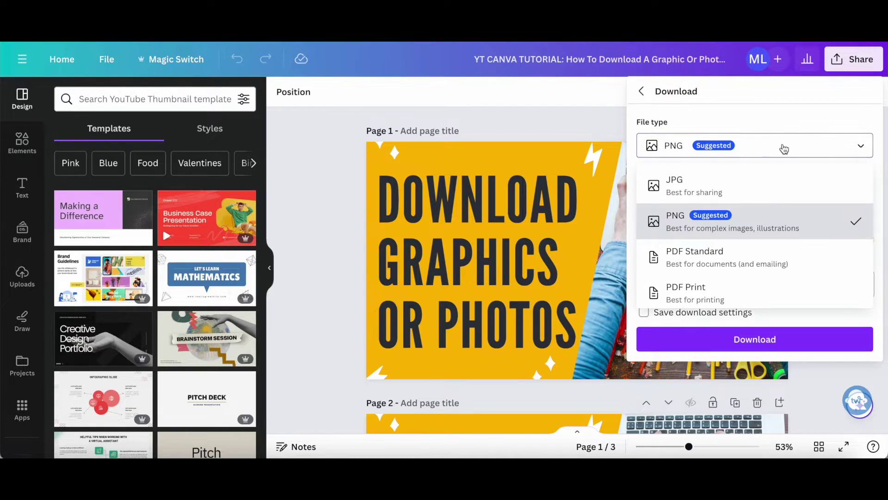
pyautogui.click(819, 269)
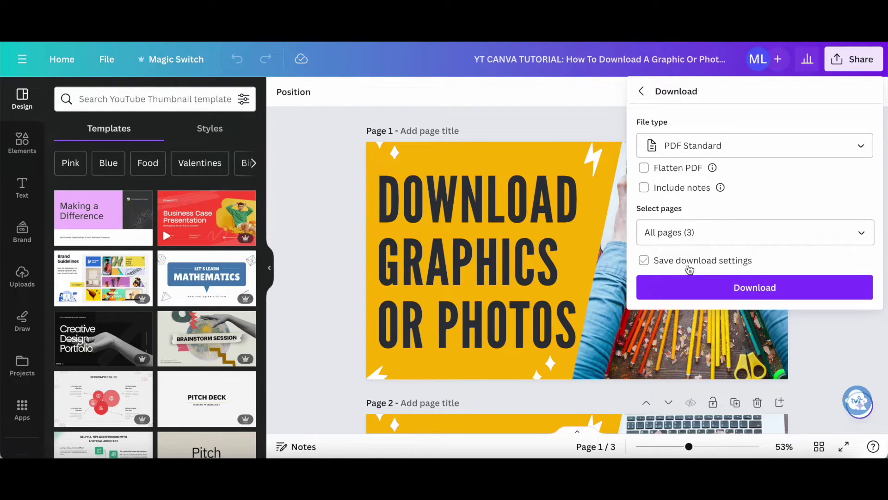
pyautogui.click(720, 150)
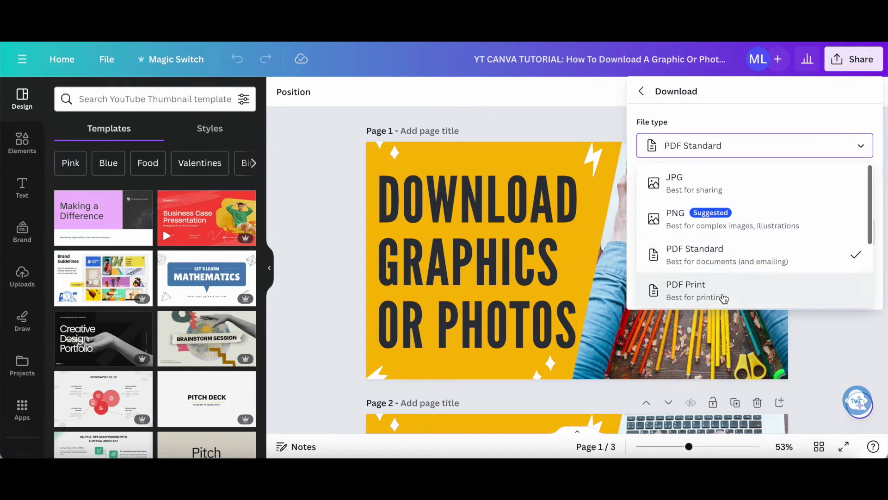
pyautogui.click(767, 298)
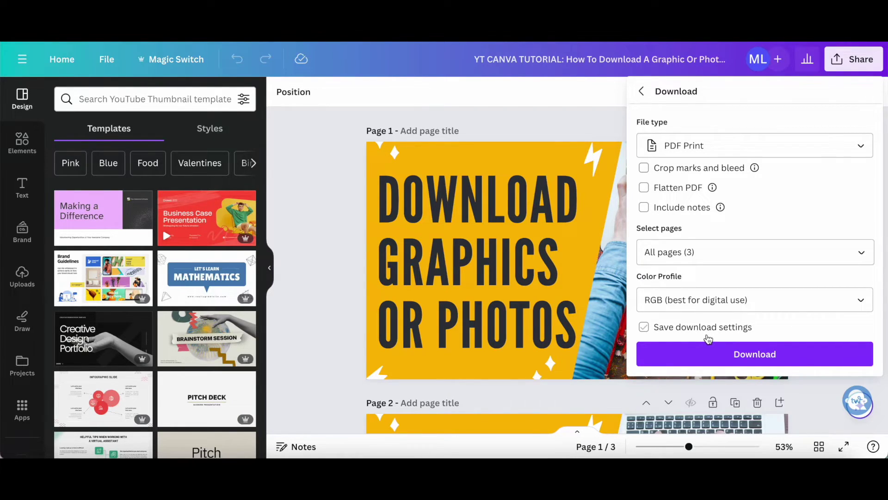
pyautogui.click(730, 156)
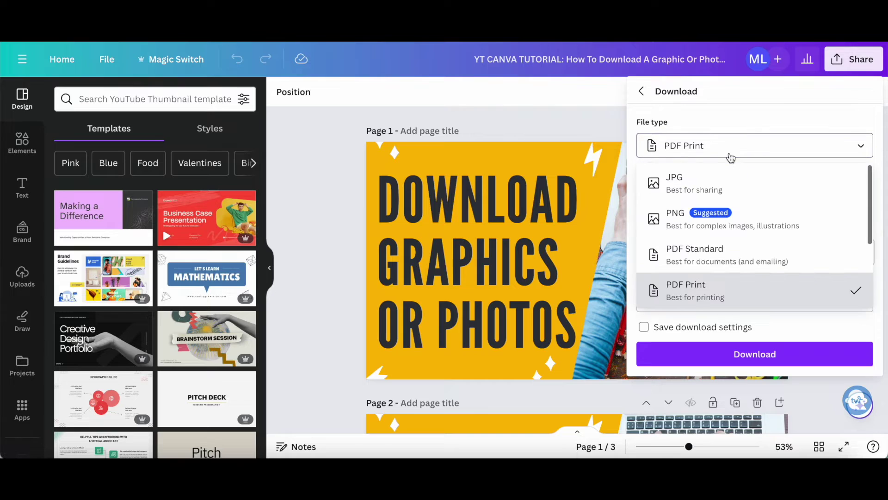
# Choose SVG as the download file type and tick Save download settings
pyautogui.scroll(-3, 747, 215)
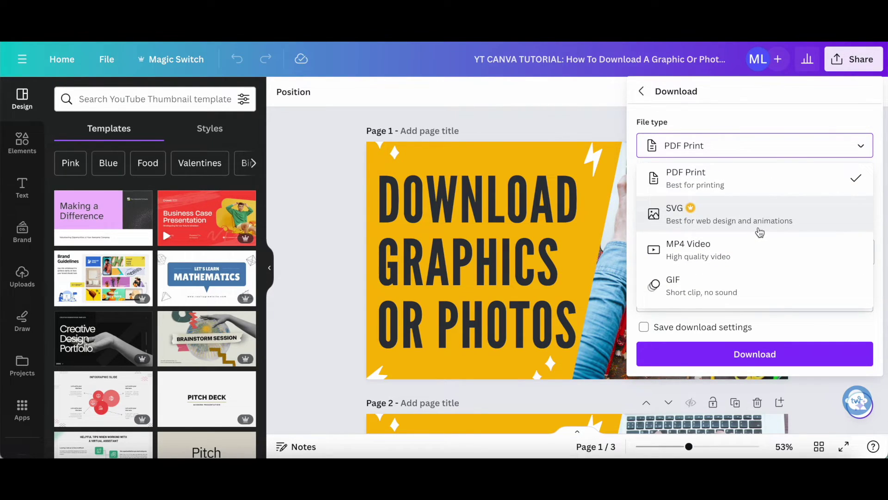
pyautogui.click(754, 229)
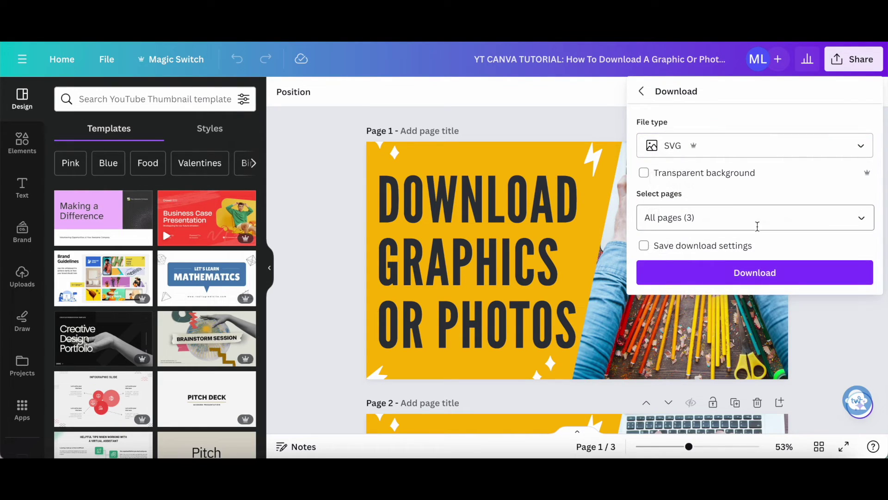
pyautogui.click(692, 179)
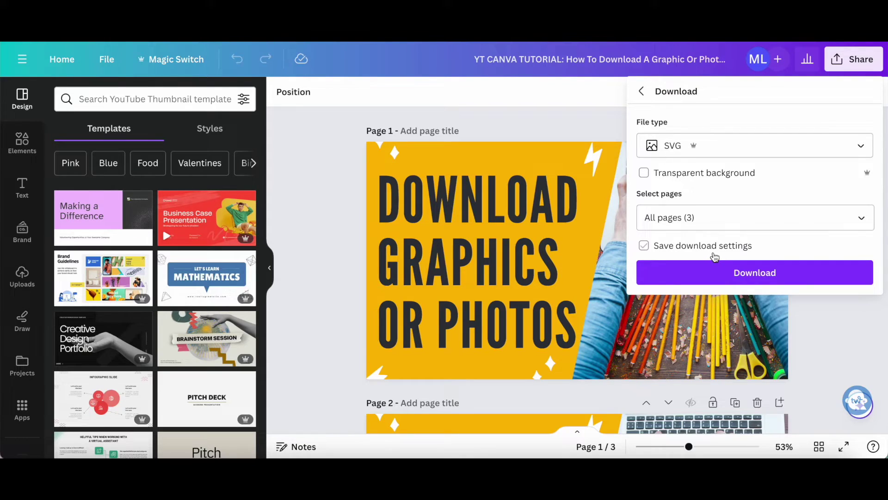
# Switch the download file type to MP4 Video
pyautogui.click(724, 147)
pyautogui.scroll(-3, 726, 206)
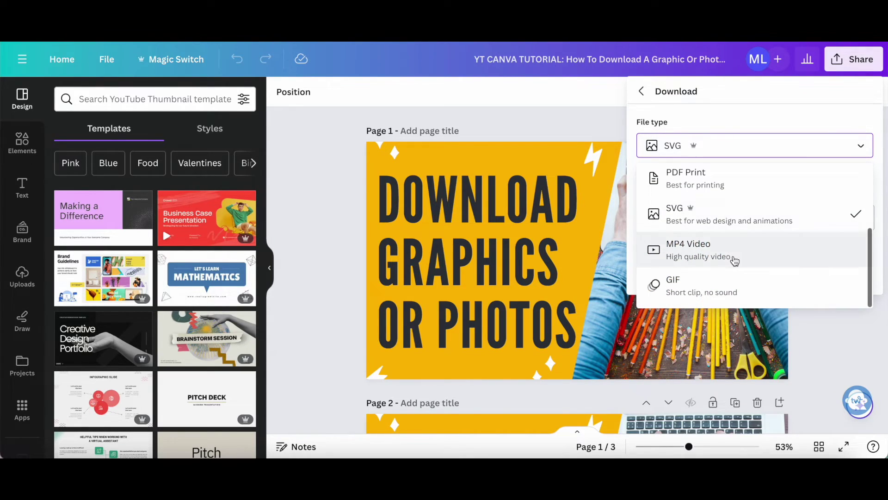
pyautogui.click(767, 255)
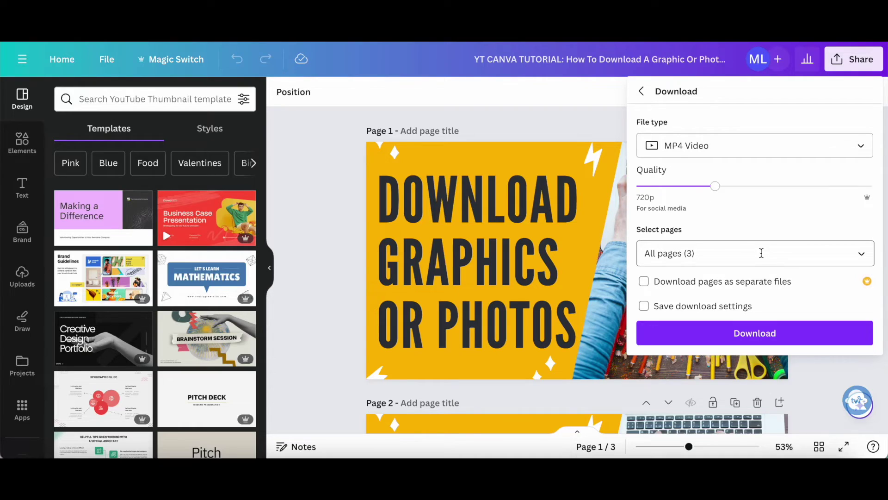
# Keep all pages in one MP4 file and tick Save download settings
pyautogui.click(760, 289)
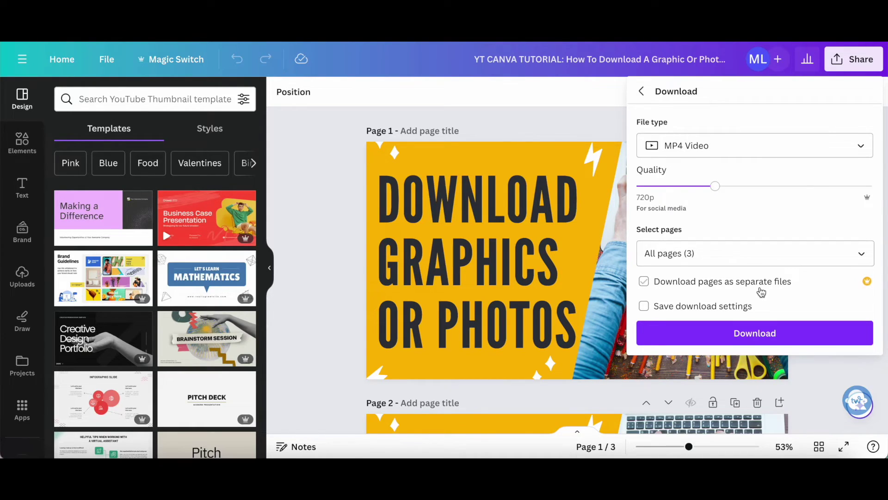
pyautogui.click(760, 291)
pyautogui.click(711, 312)
# Change the download file type to GIF
pyautogui.click(751, 141)
pyautogui.scroll(-1, 750, 225)
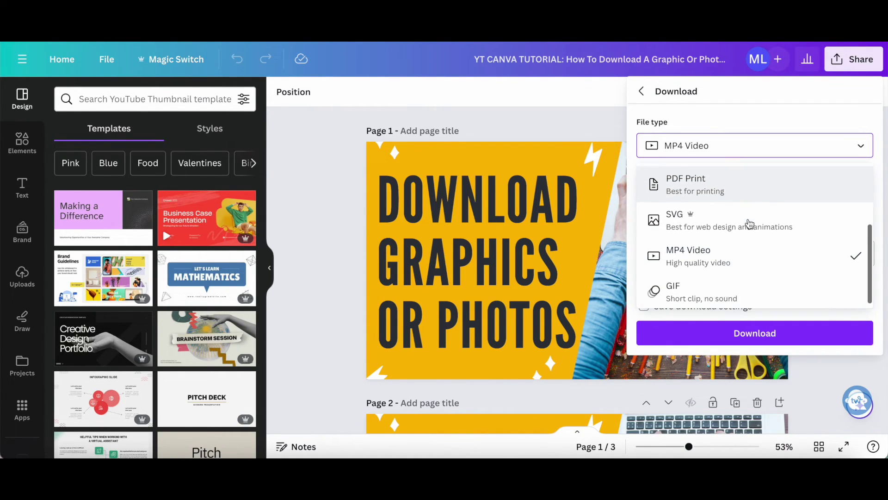
pyautogui.click(789, 293)
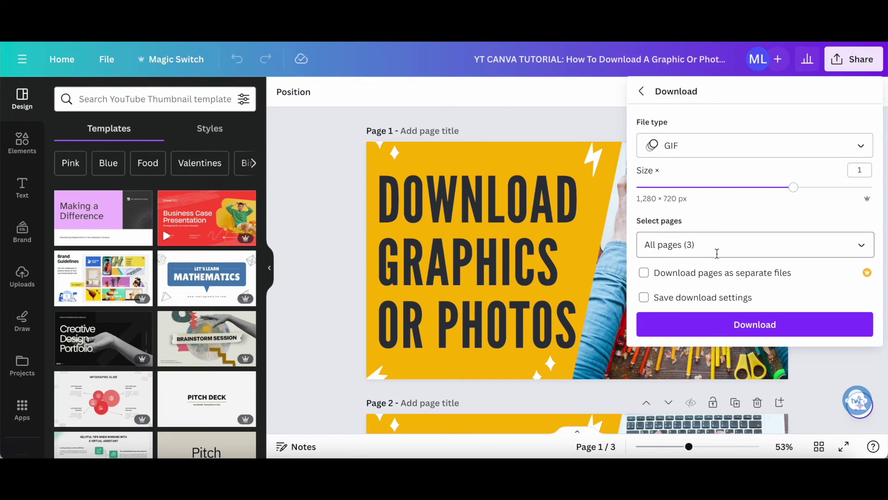
# Leave separate files and saved settings off, then download all 3 pages as one 1,280 × 720 GIF
pyautogui.click(706, 282)
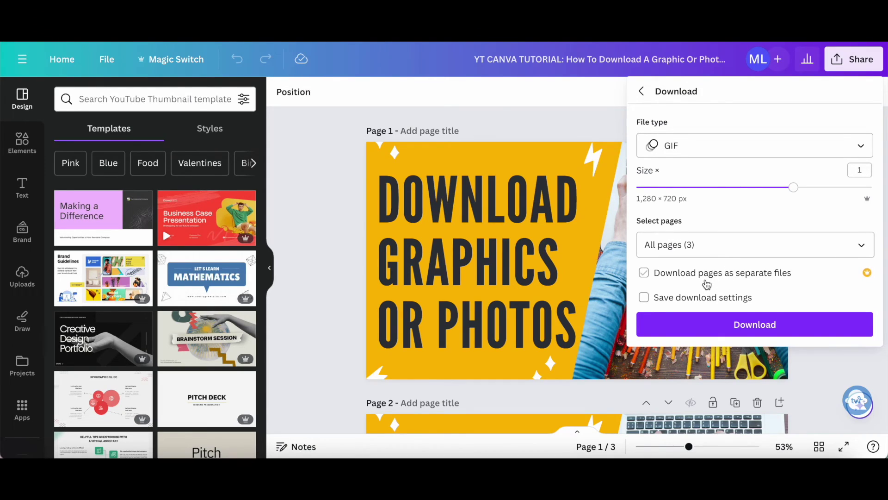
pyautogui.click(705, 282)
pyautogui.click(705, 301)
pyautogui.click(705, 303)
pyautogui.click(735, 334)
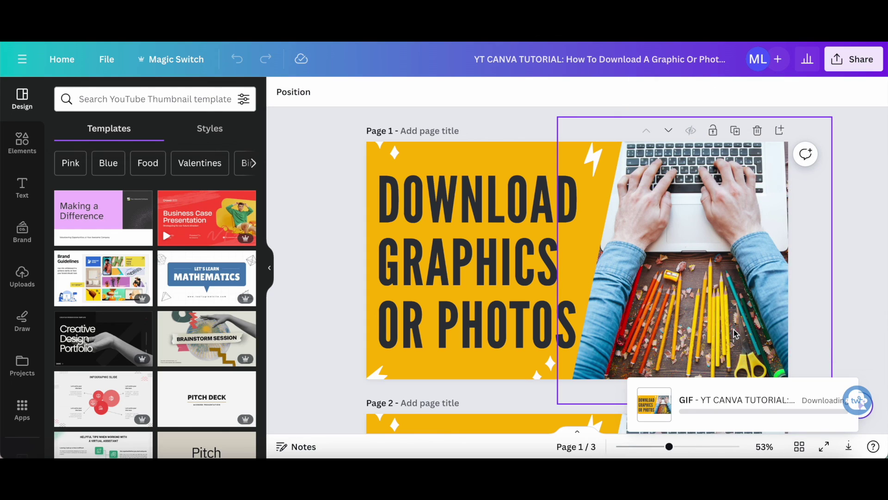